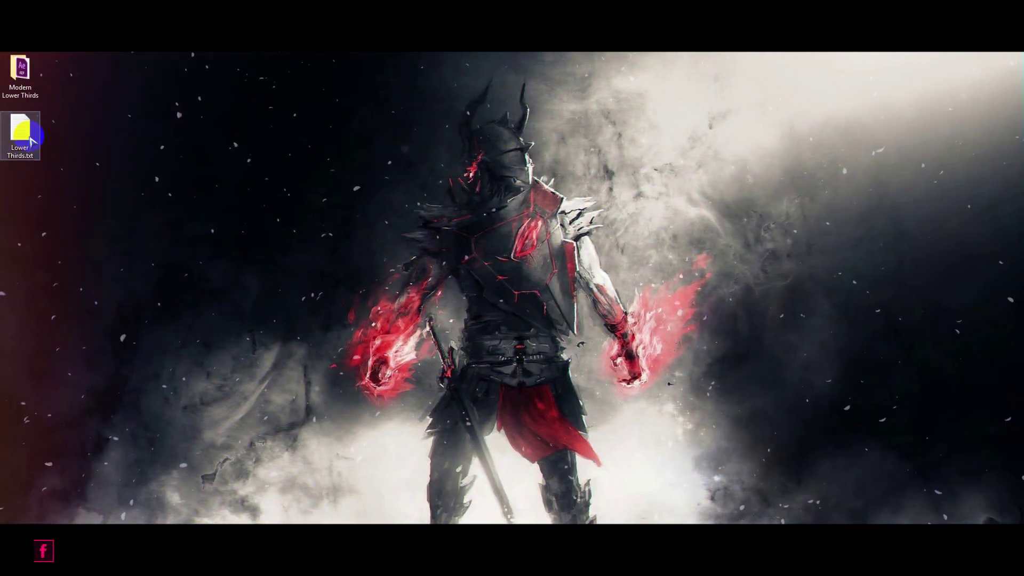
Open the Lower Thirds.txt note, select its goo.gl link, then open Modern Lower Thirds.aep.
double_click(30, 137)
drag(456, 318, 358, 315)
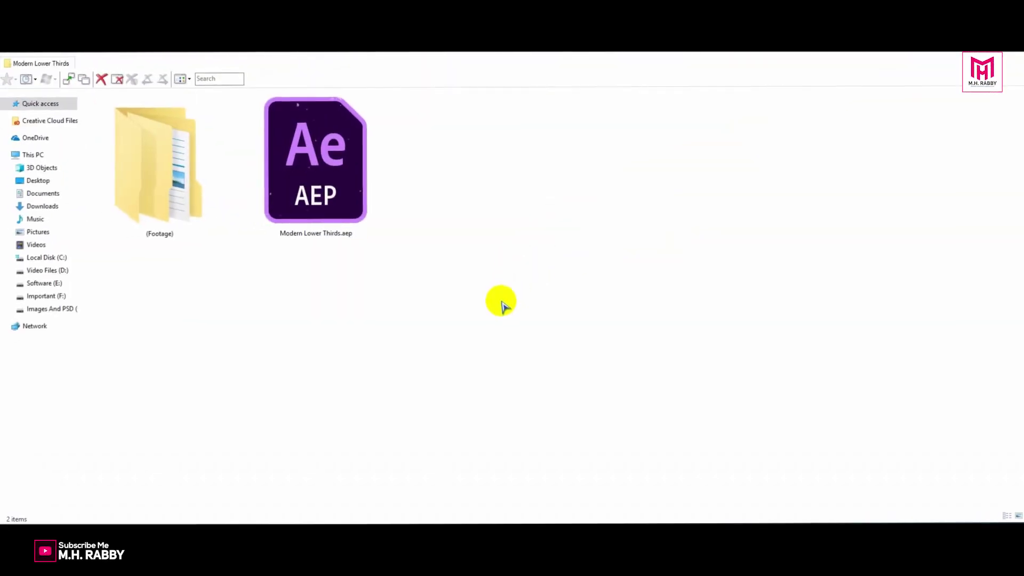
click(292, 176)
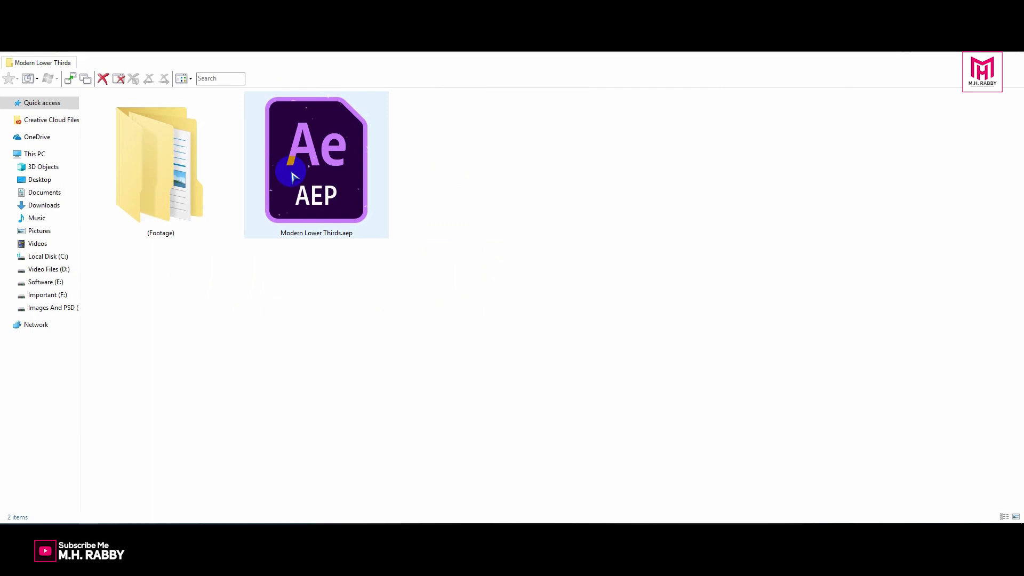
click(352, 186)
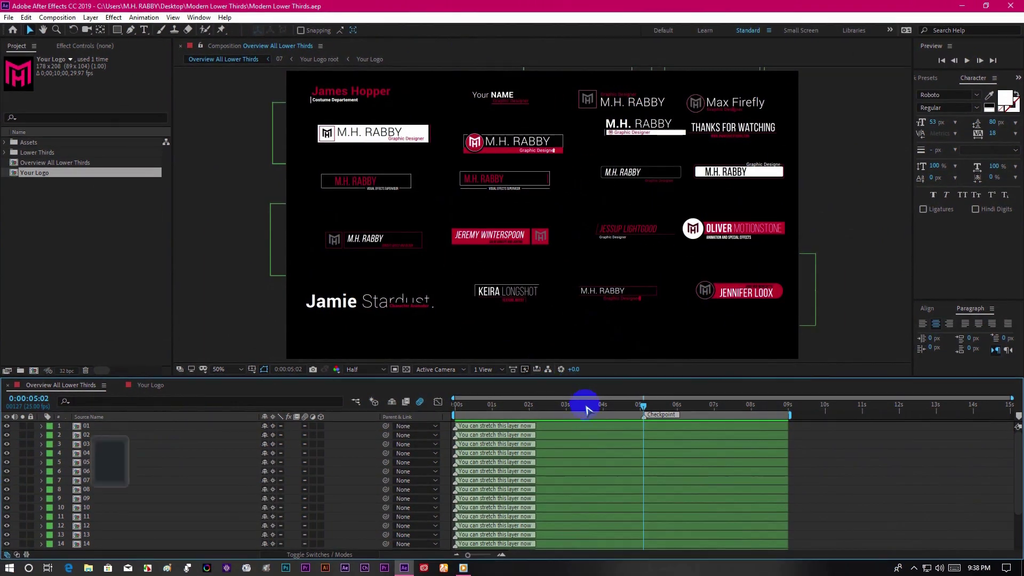
click(460, 411)
key(space)
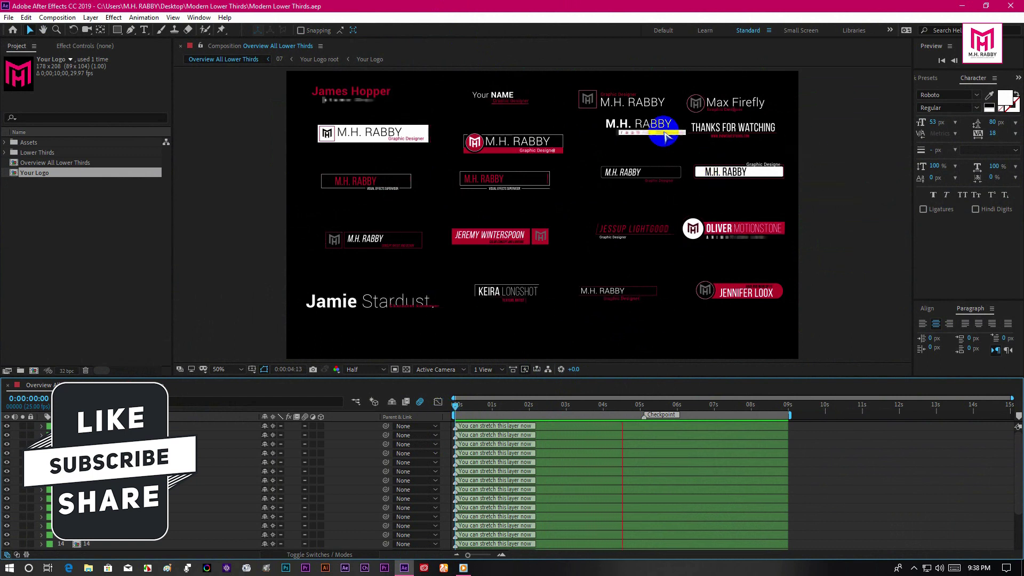
key(space)
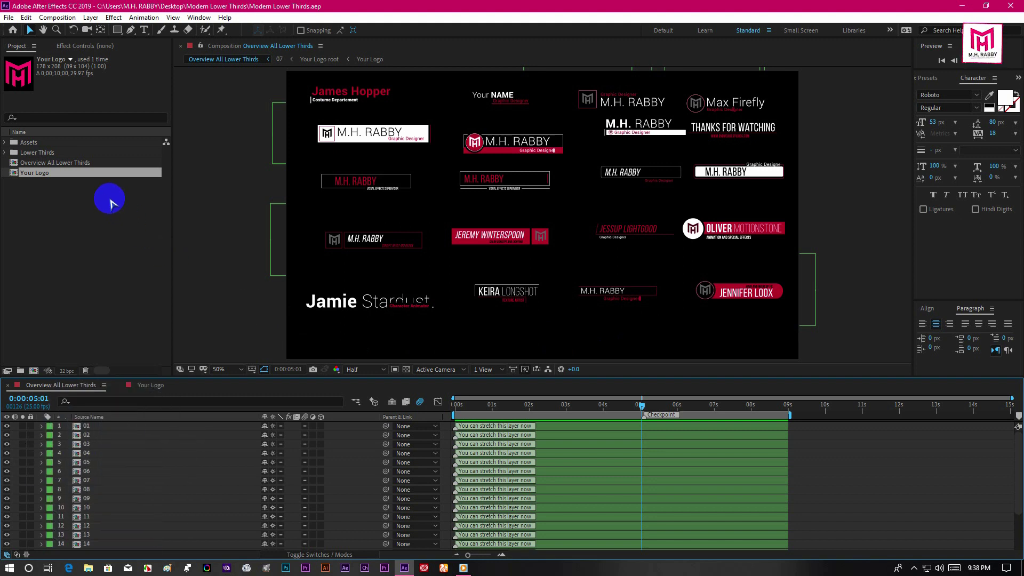
In the Your Logo comp, hide Brand Color.png and add ara logo 3.png to the timeline.
double_click(34, 173)
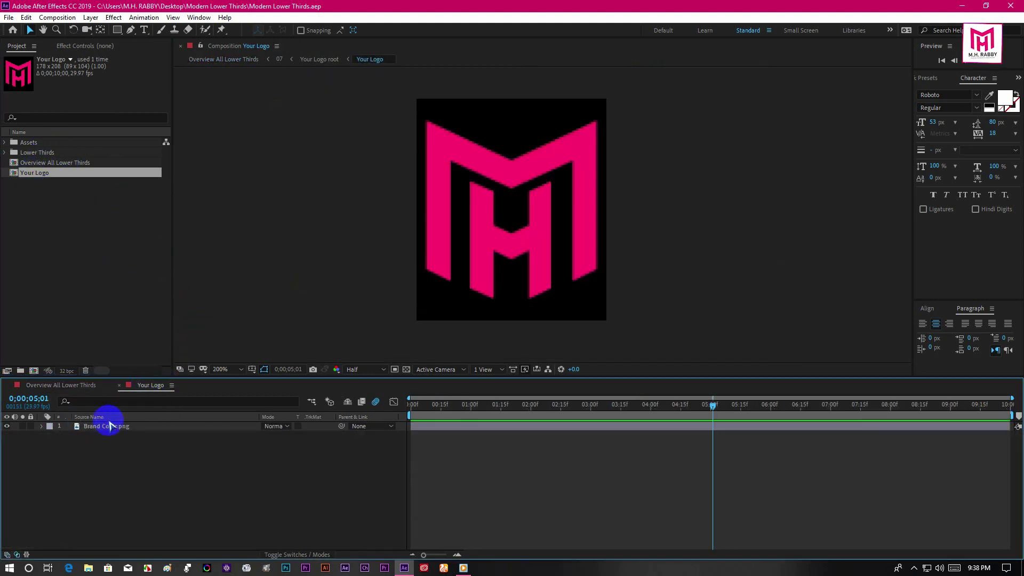
click(109, 429)
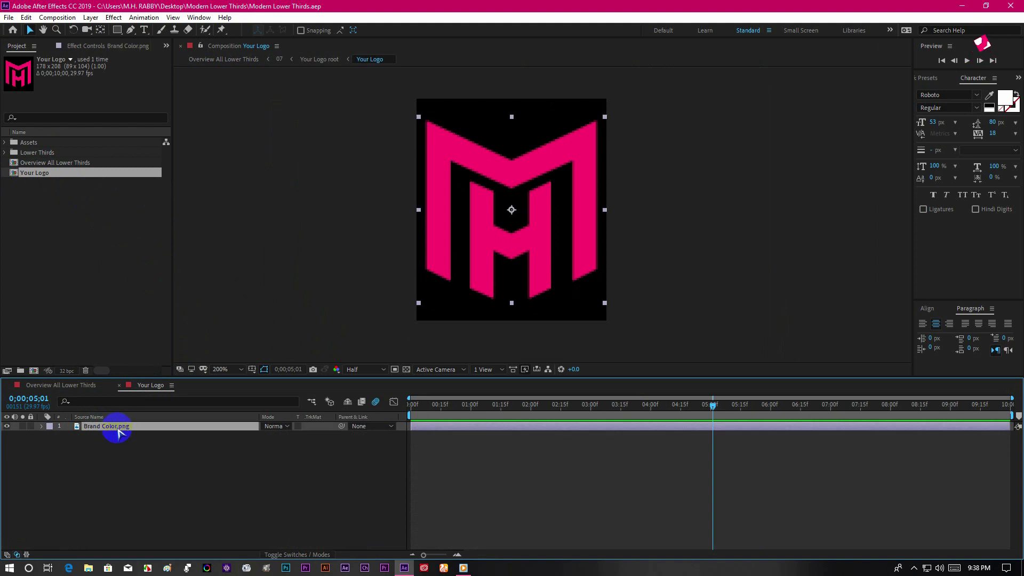
click(7, 427)
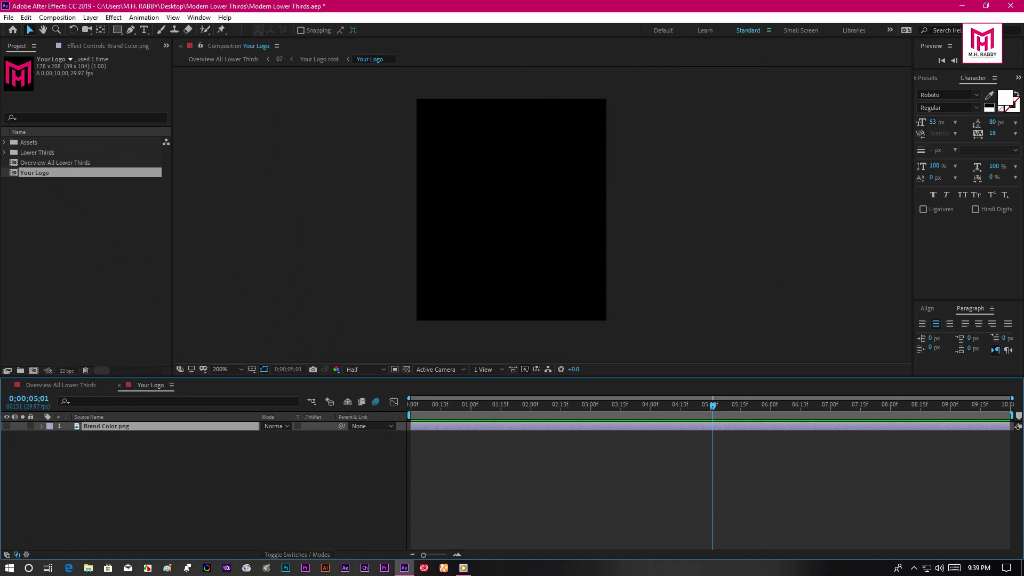
click(57, 231)
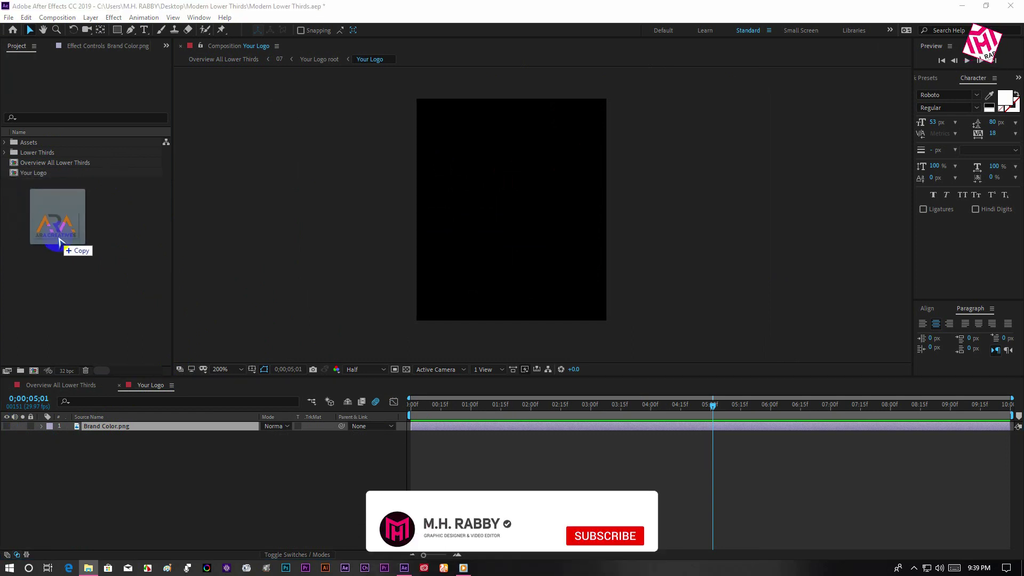
drag(37, 142, 98, 428)
Scale the ARA logo down to fit the frame and return to the overview.
scroll(666, 275, down, 7)
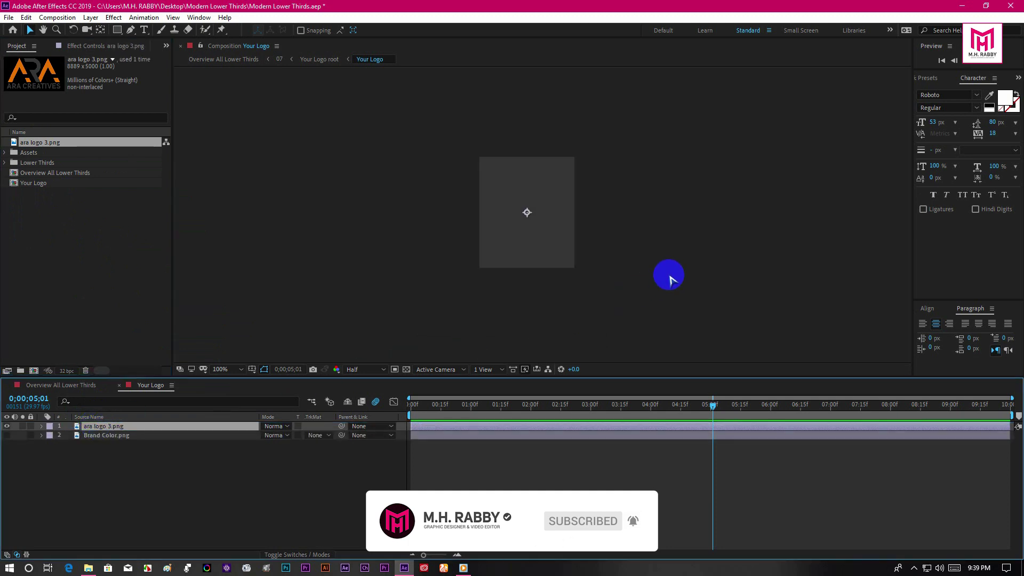
drag(689, 132, 554, 207)
key(shift+slash)
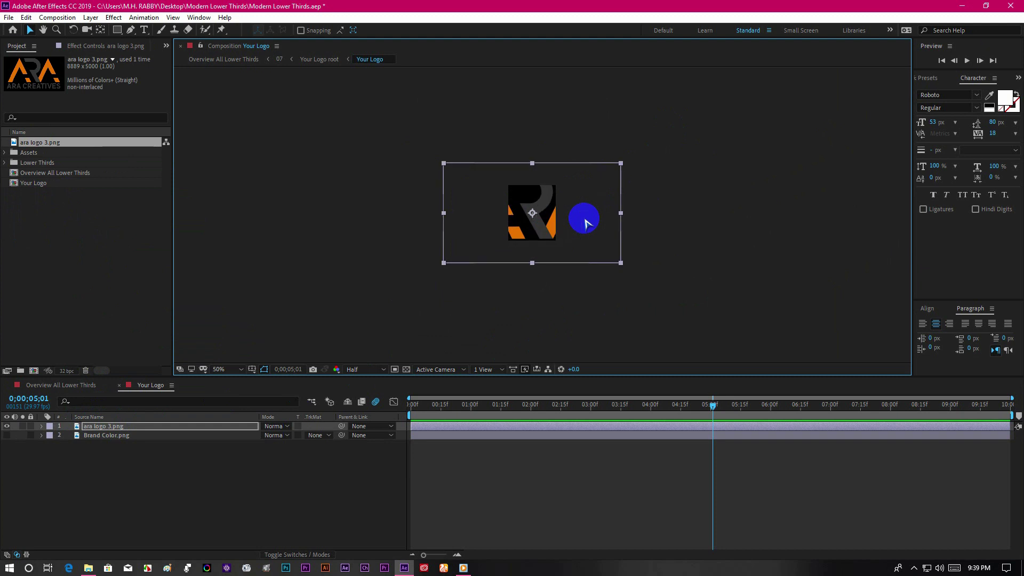
drag(620, 163, 555, 193)
key(period)
key(period)
key(period)
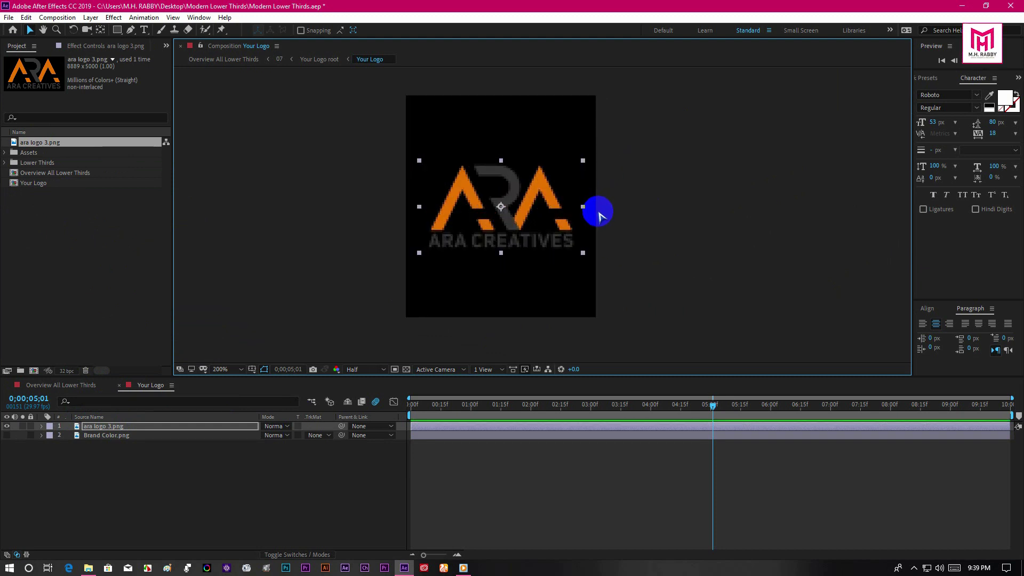
click(193, 516)
click(69, 388)
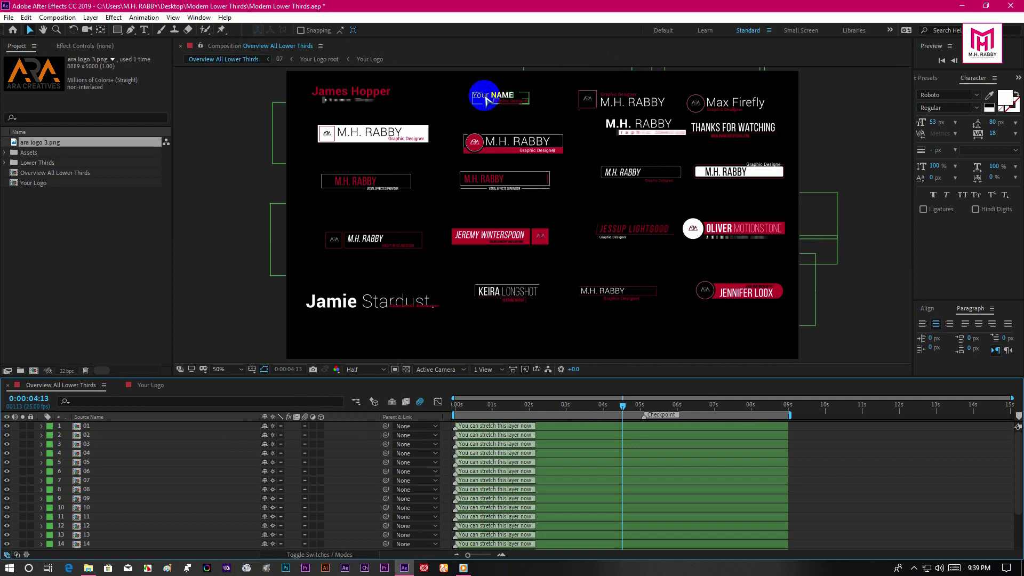
Select the OLIVER MOTIONSTONE lower third and open its composition 16.
click(724, 249)
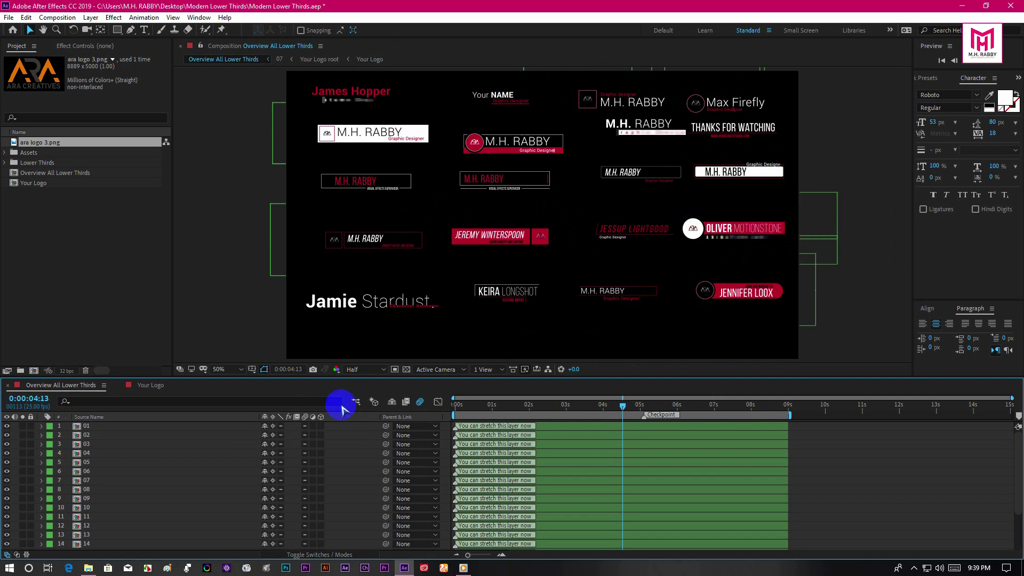
click(738, 234)
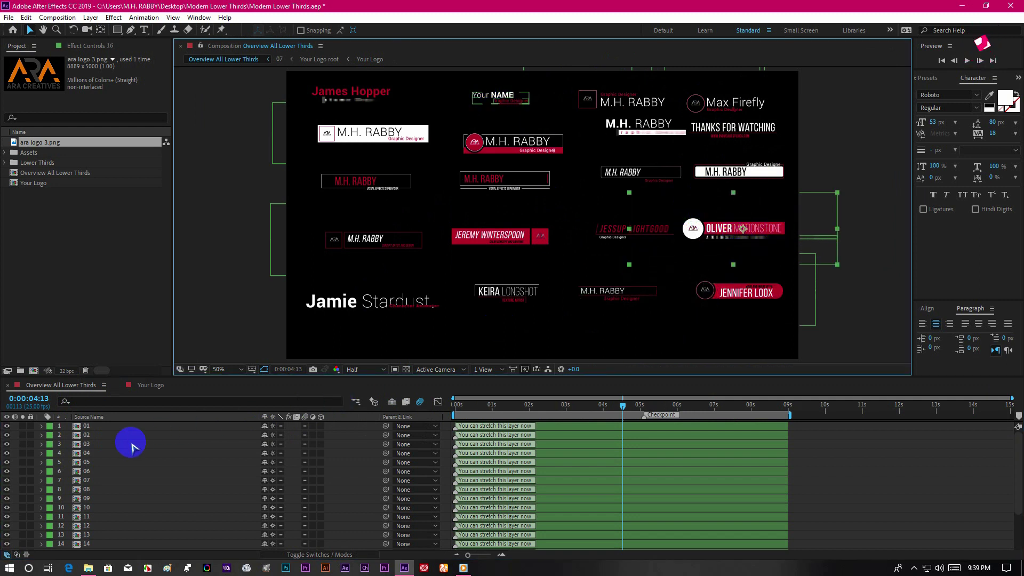
scroll(181, 480, down, 3)
double_click(89, 510)
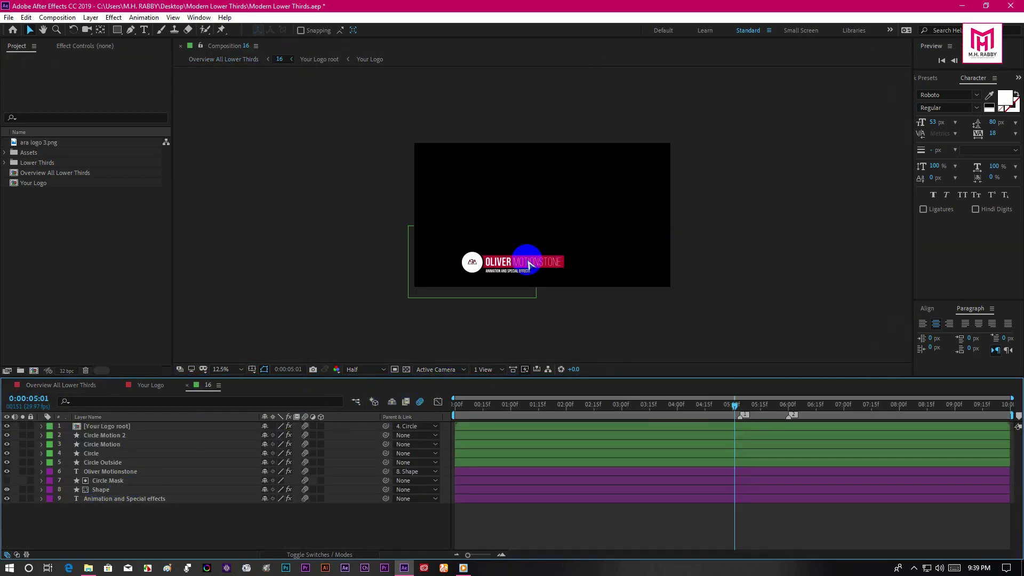
Centre the lower third in view and scrub until the ARA logo circle appears.
scroll(499, 284, up, 2)
drag(482, 291, 592, 151)
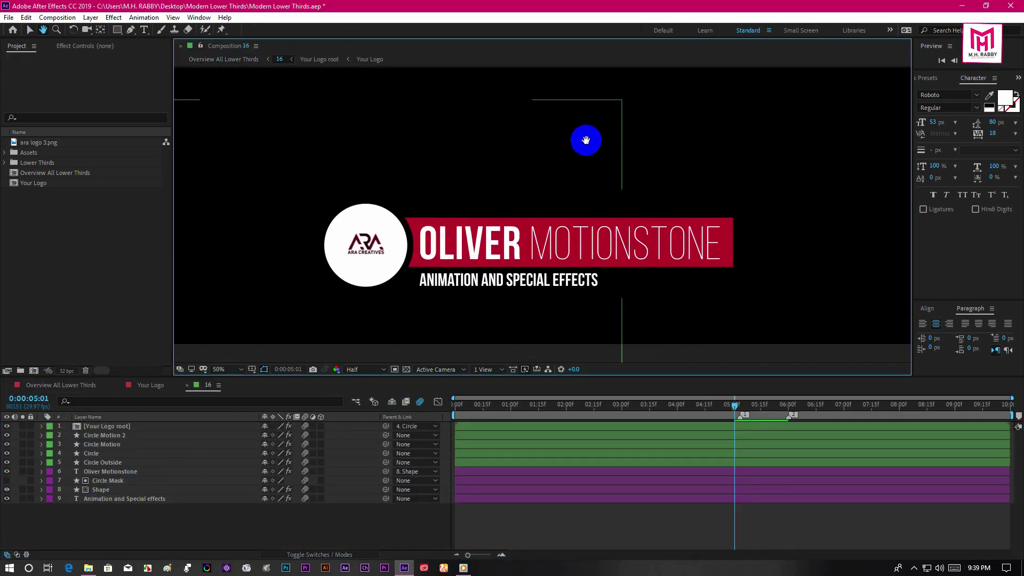
click(490, 413)
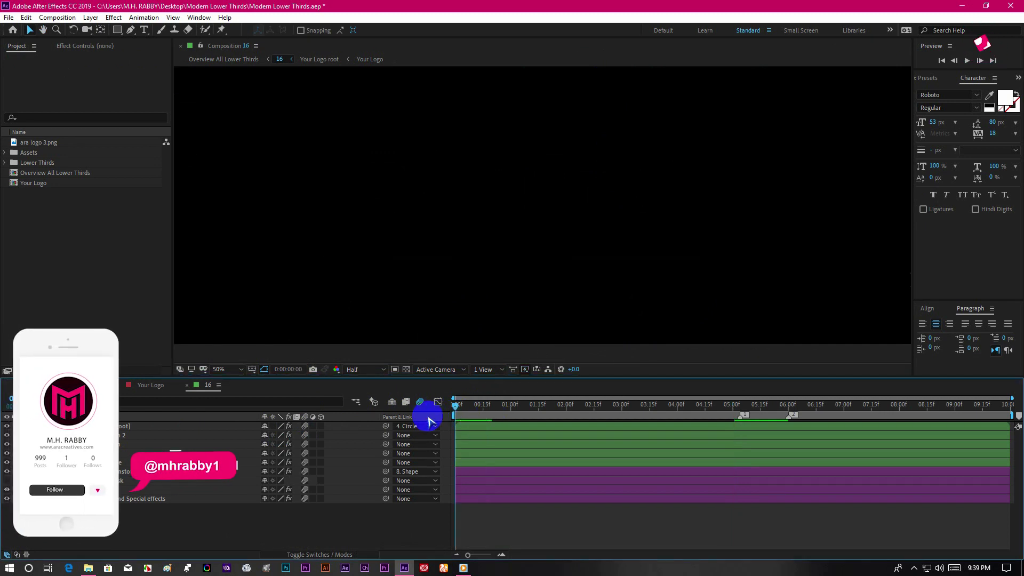
drag(487, 414, 714, 421)
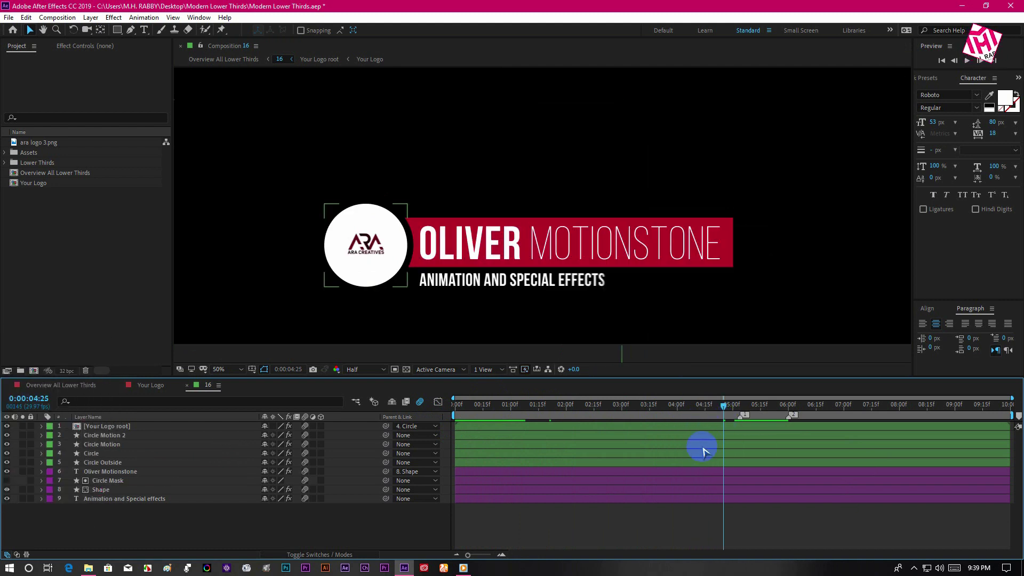
Set the Your Logo layer's Tint Map White To colour to dark grey, then collapse the layer.
click(105, 426)
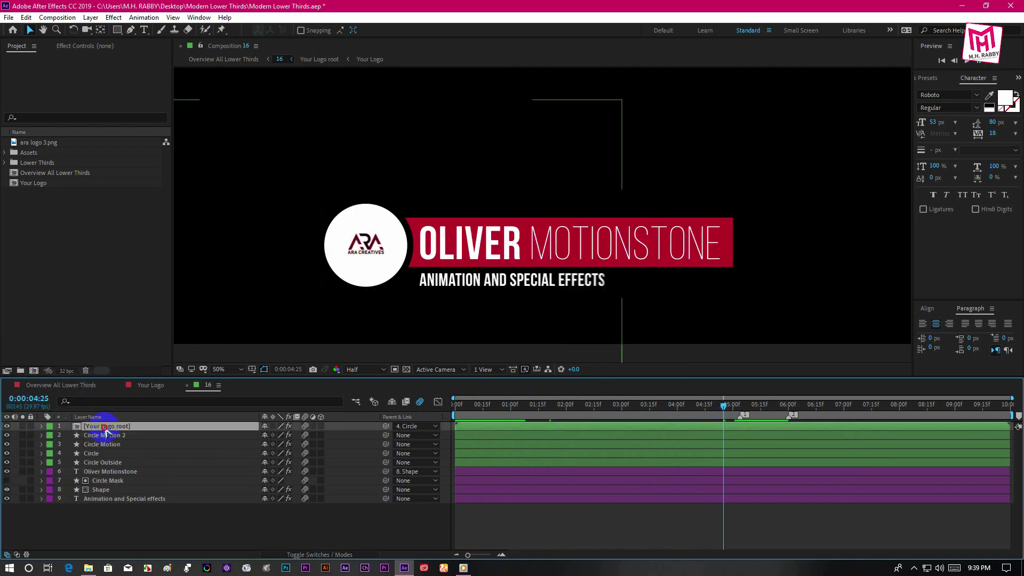
click(41, 426)
click(51, 436)
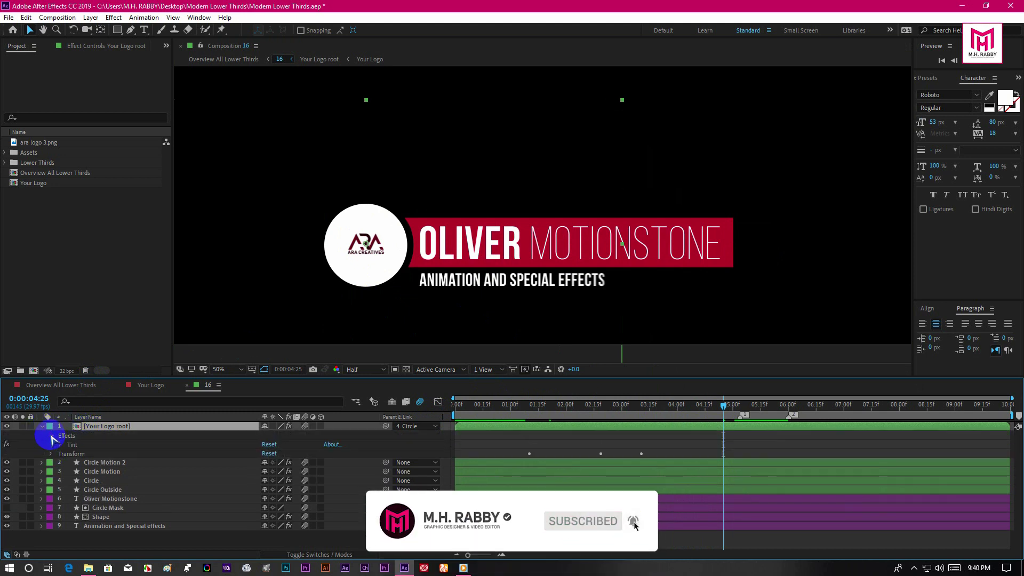
click(60, 444)
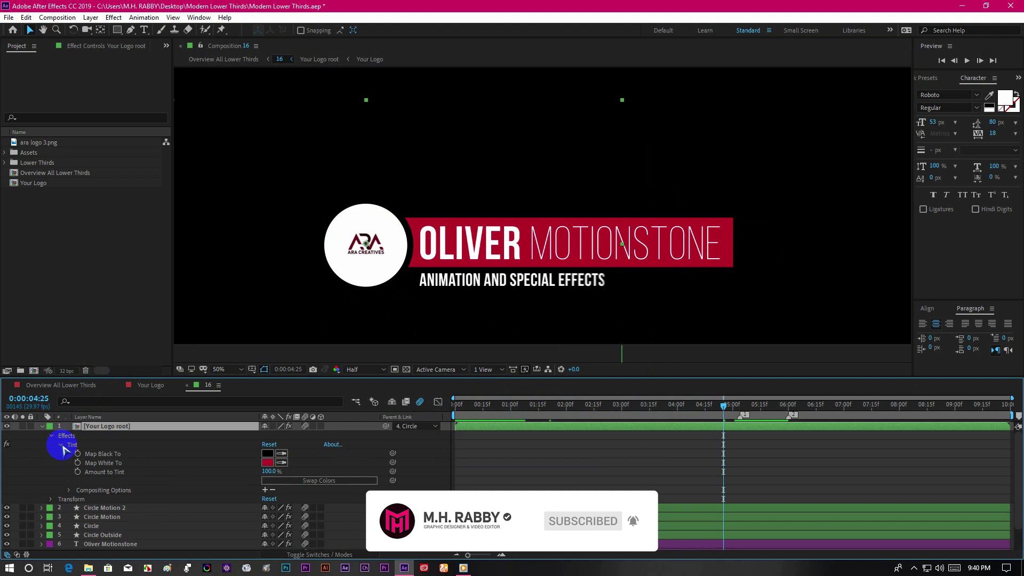
click(268, 463)
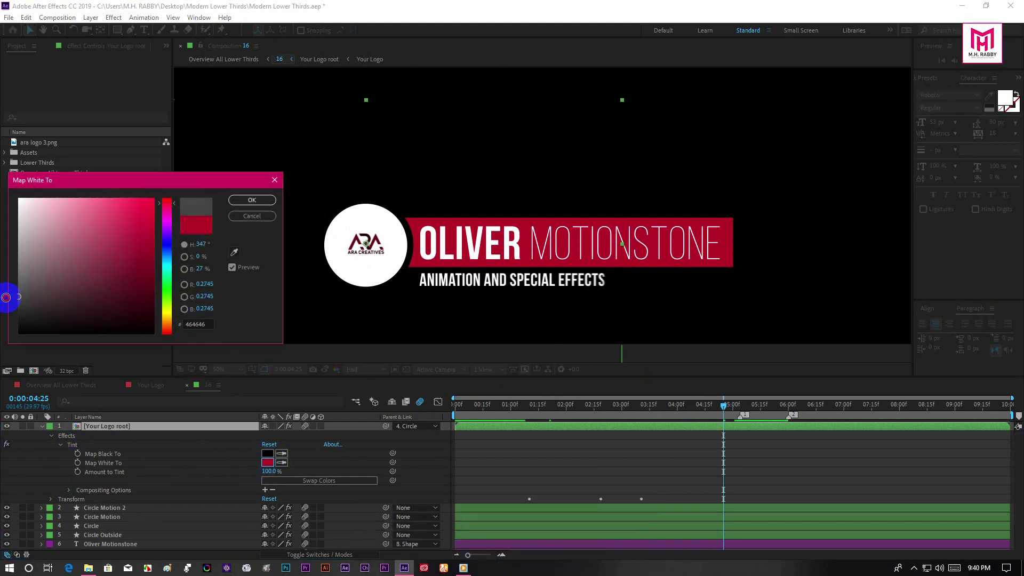
drag(5, 297, 5, 307)
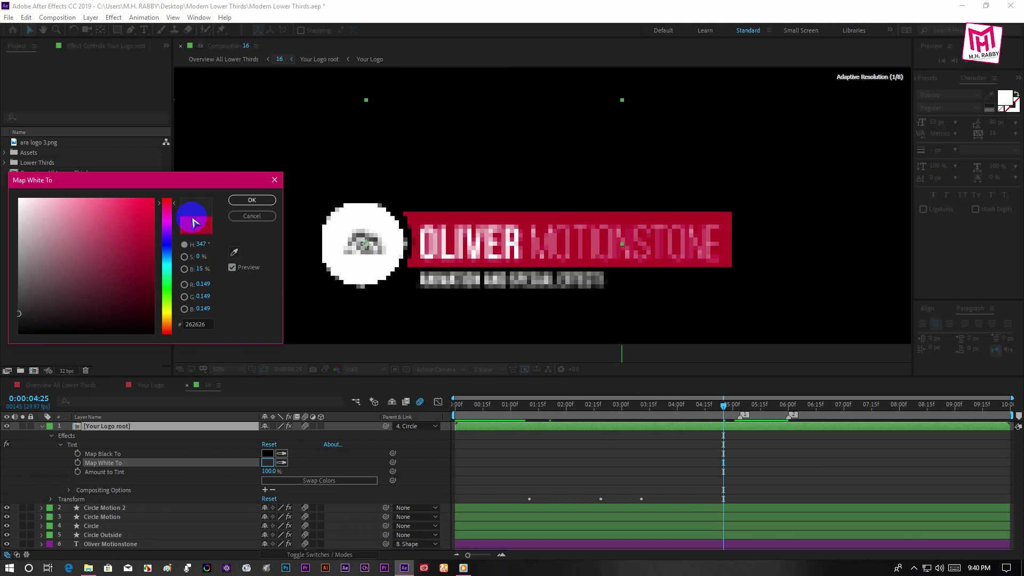
click(251, 200)
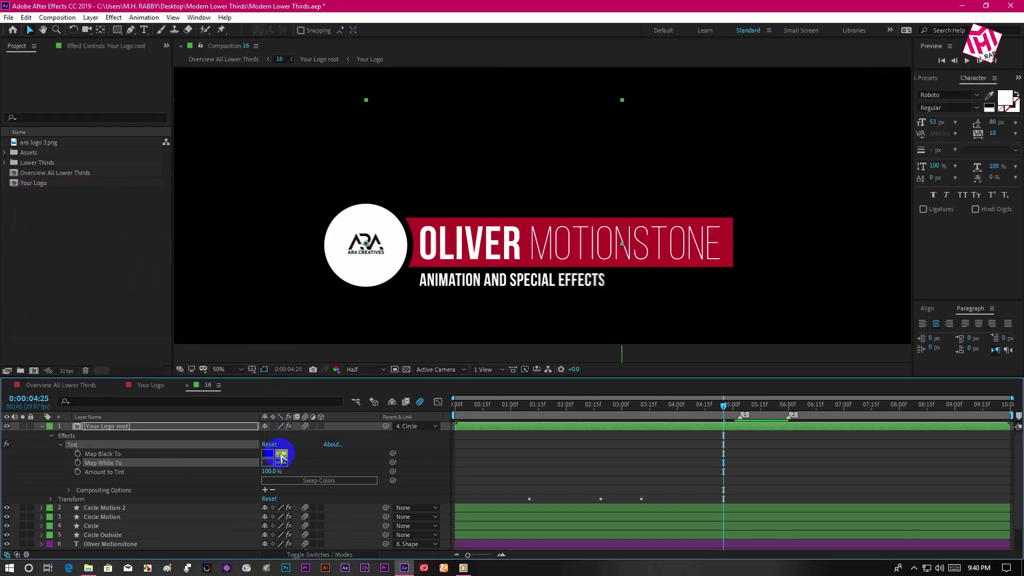
click(269, 455)
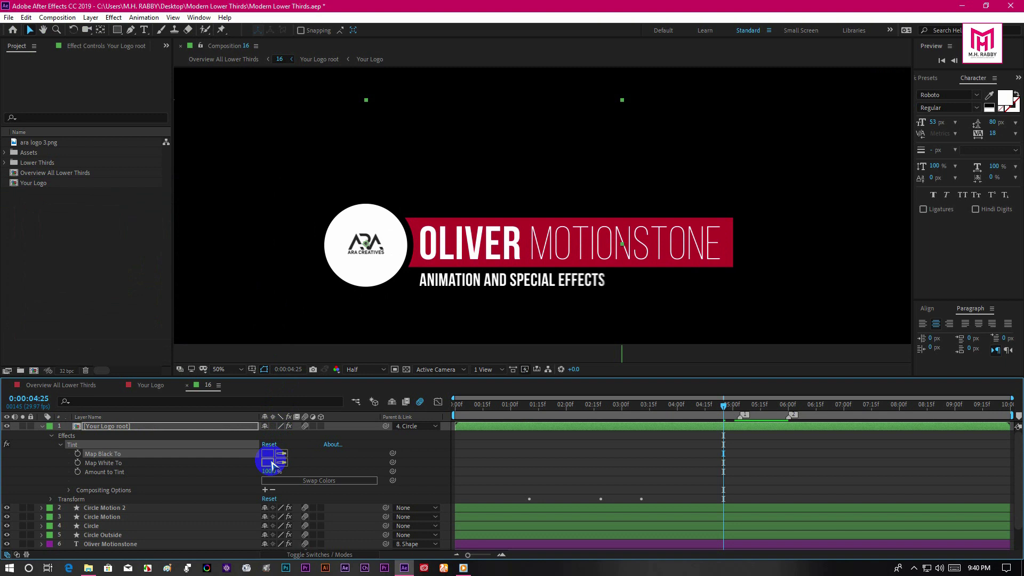
scroll(224, 483, down, 1)
scroll(160, 482, up, 1)
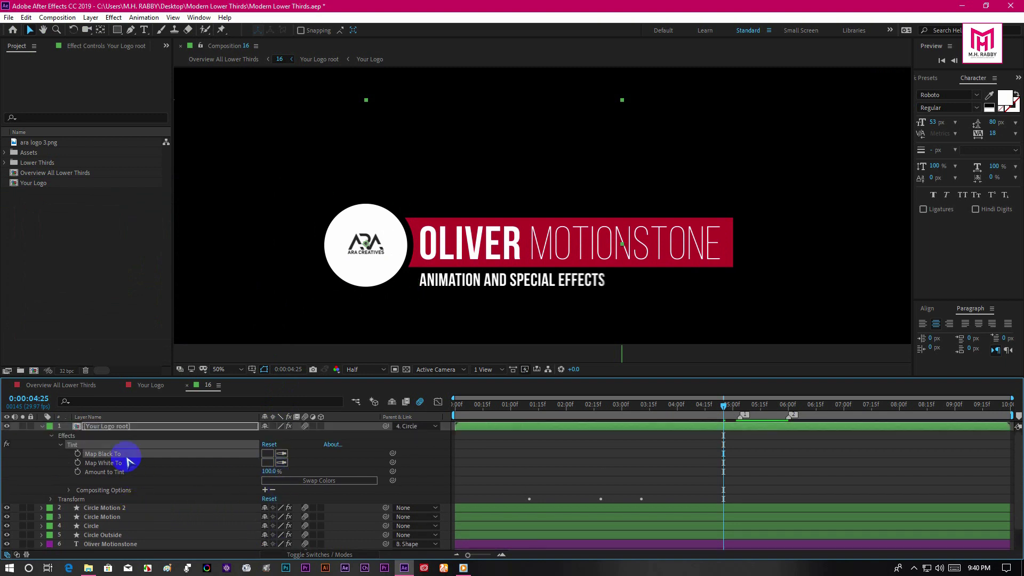
click(42, 427)
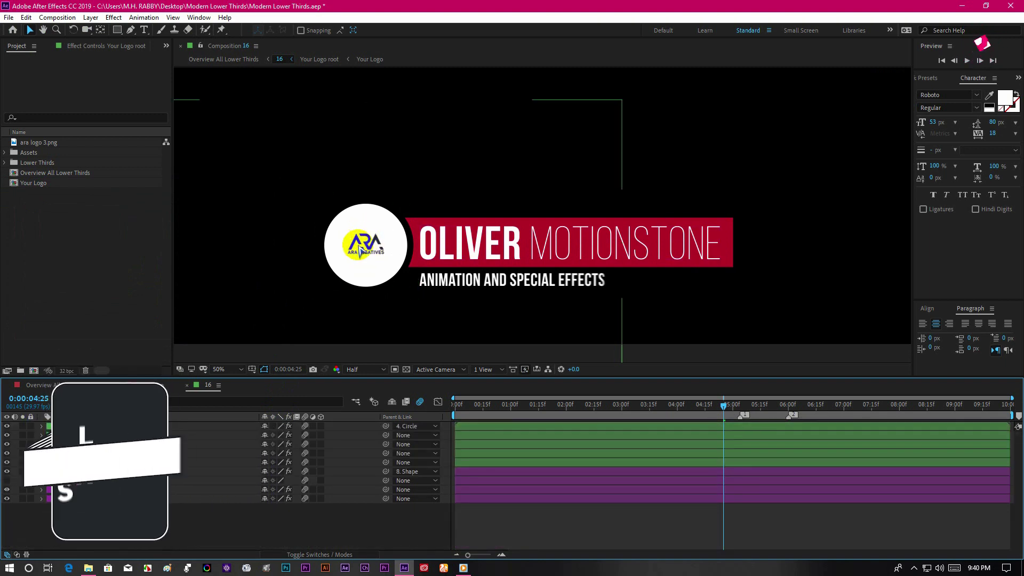
Change 'Oliver Motionstone' to TYPE YOUR NAME and the 'Animation and Special effects' line to YOUR DESIGNATION HERE.
drag(487, 405, 760, 414)
click(660, 259)
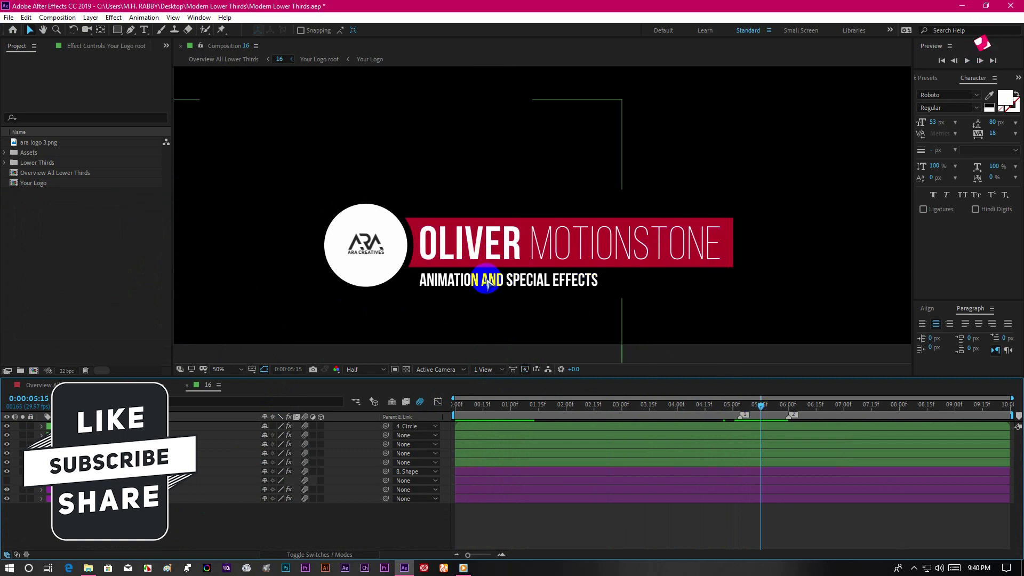
click(113, 490)
double_click(98, 471)
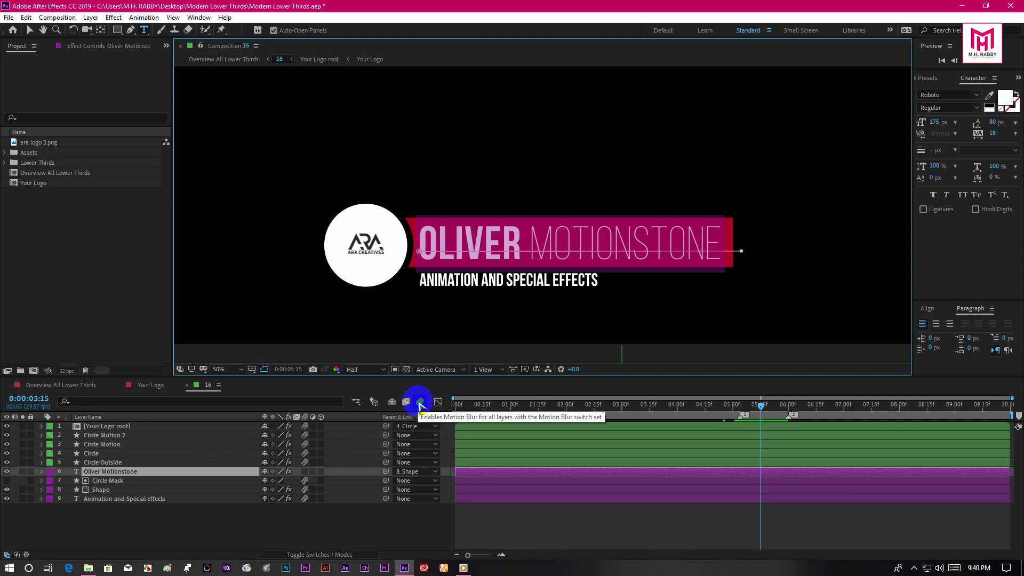
text(TYPE YOUR NAME)
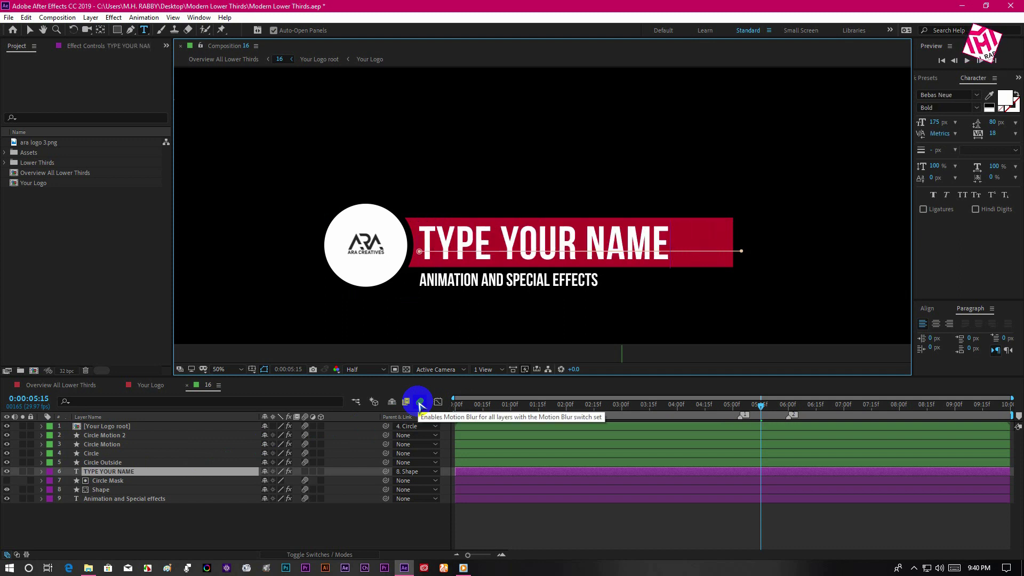
double_click(111, 499)
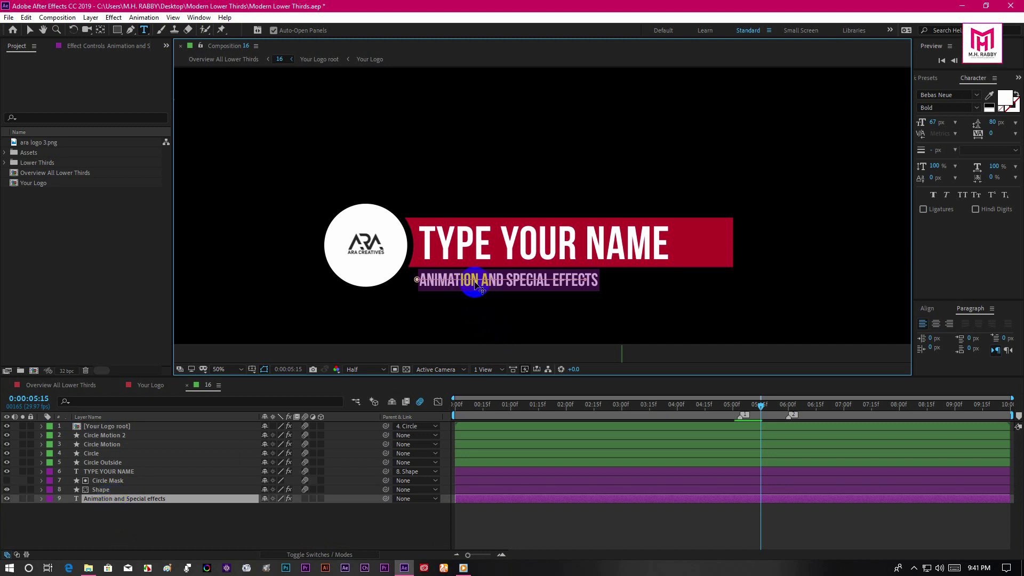
text(your designation)
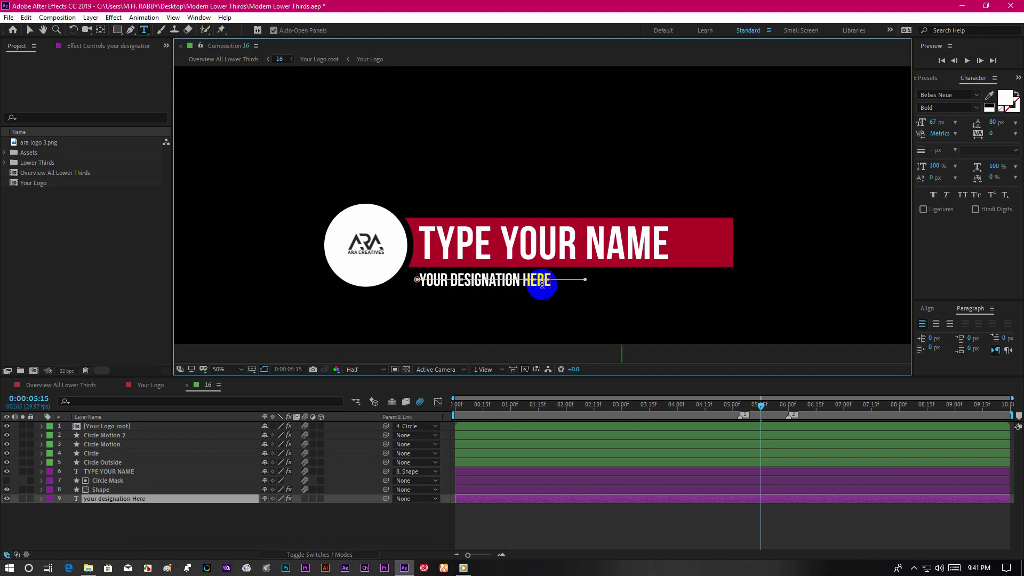
click(261, 516)
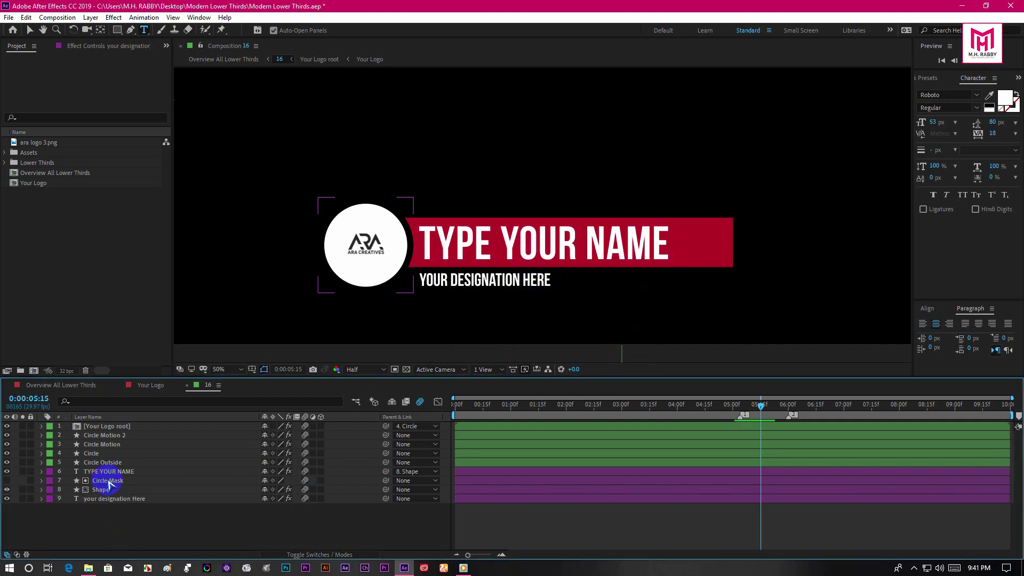
Set the Shape layer's Tint Map White To colour to cyan 07ECC9.
drag(484, 408, 451, 411)
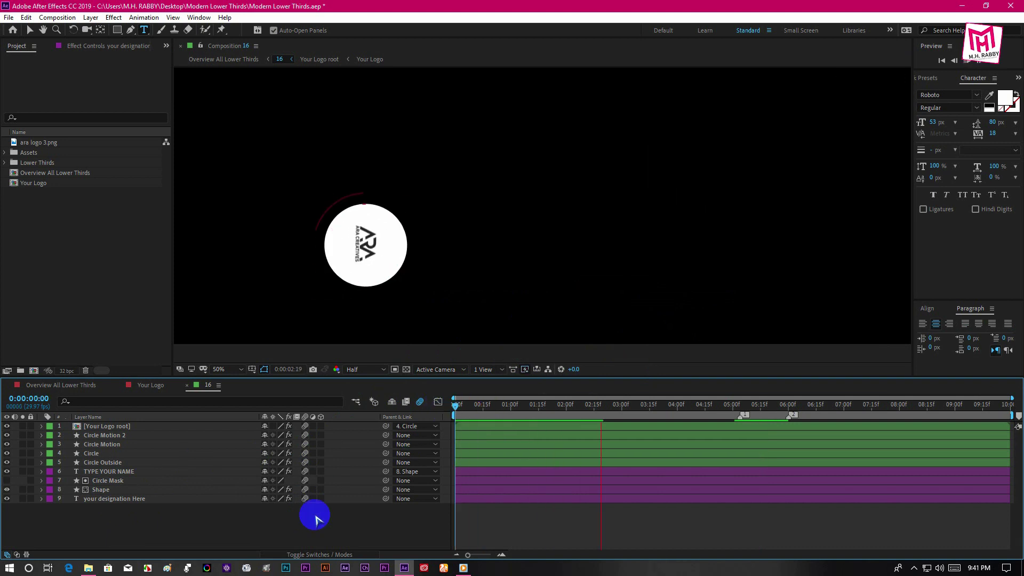
click(770, 413)
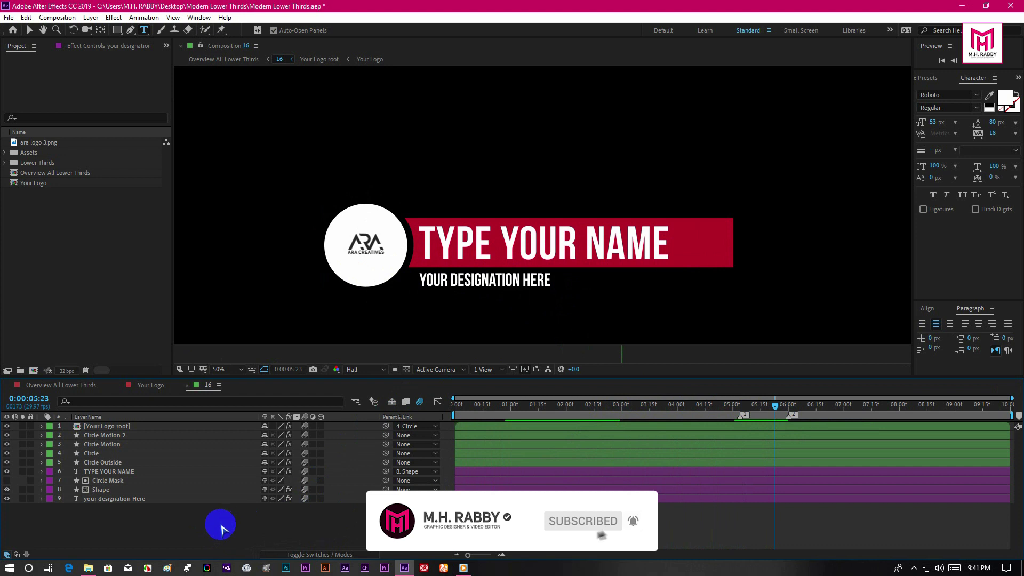
click(123, 490)
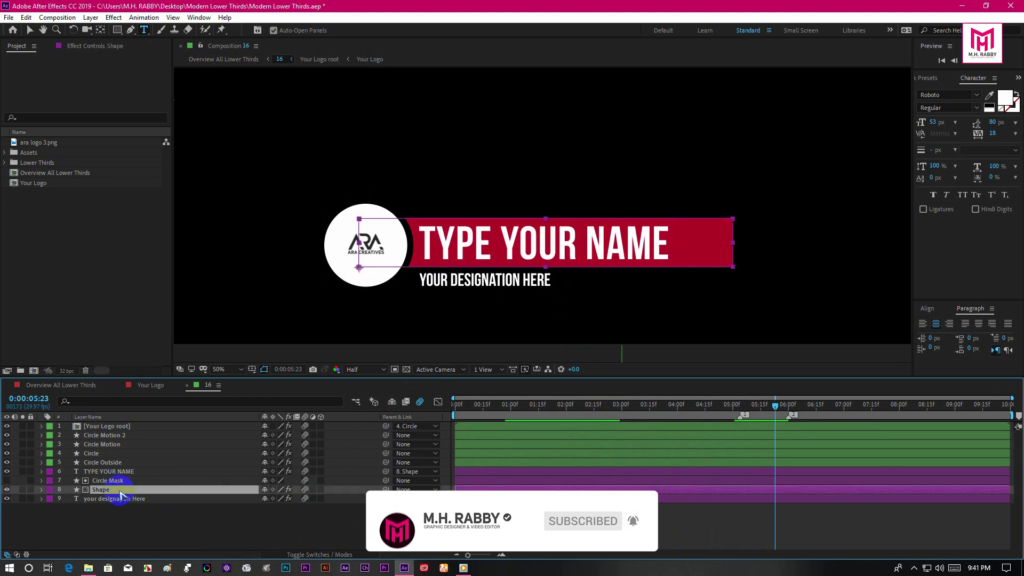
click(41, 489)
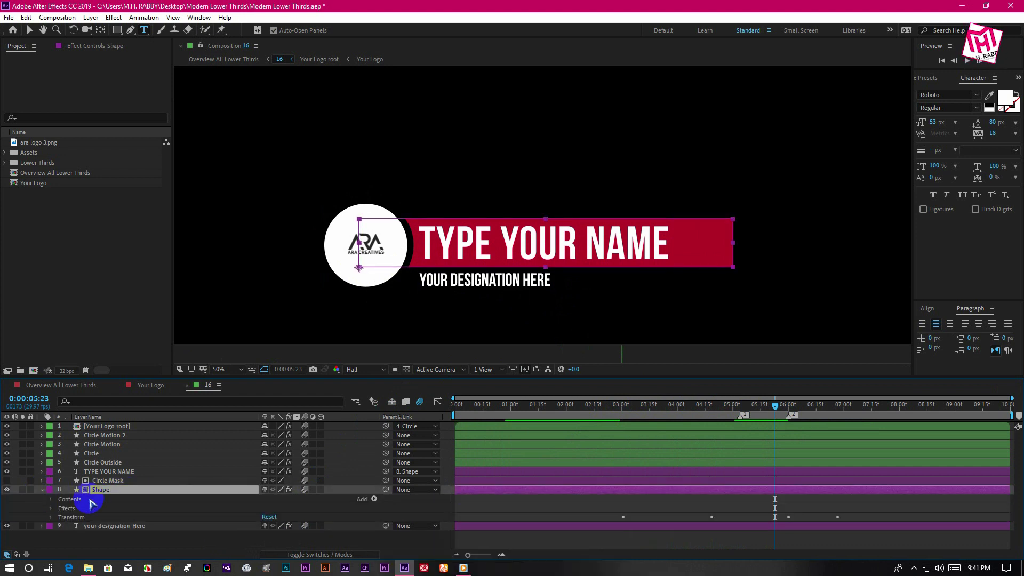
click(52, 509)
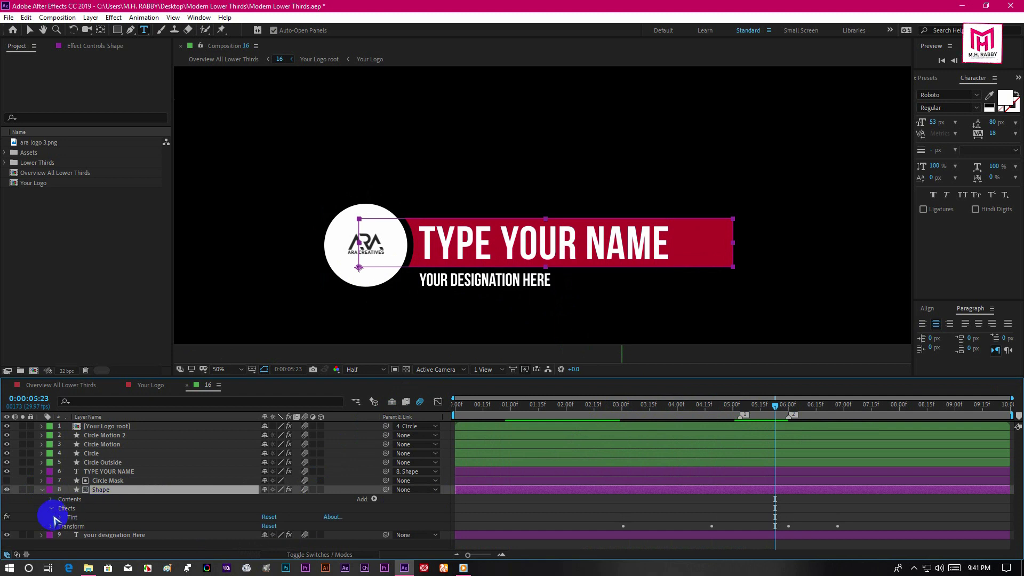
click(60, 518)
scroll(107, 512, down, 2)
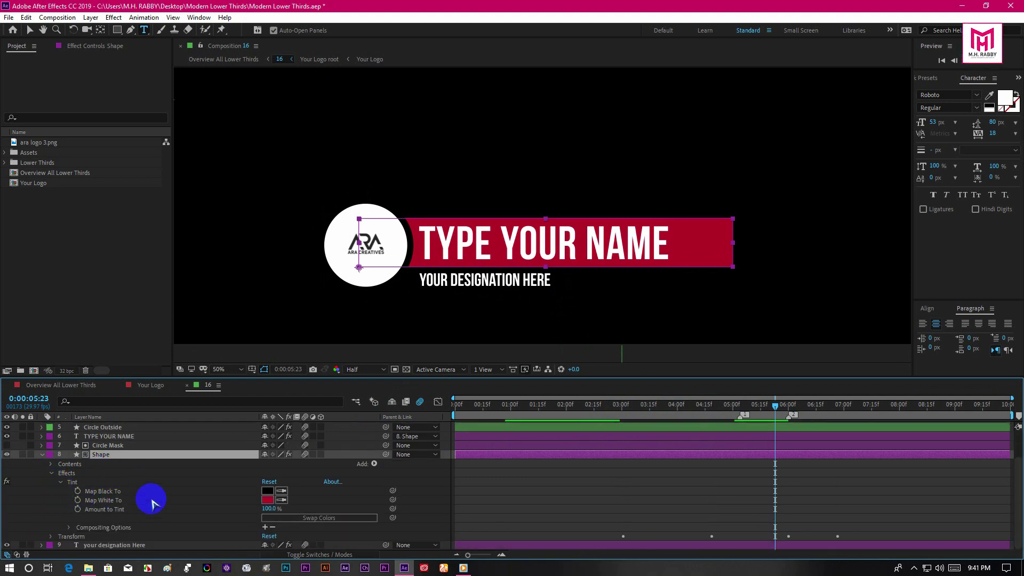
click(267, 500)
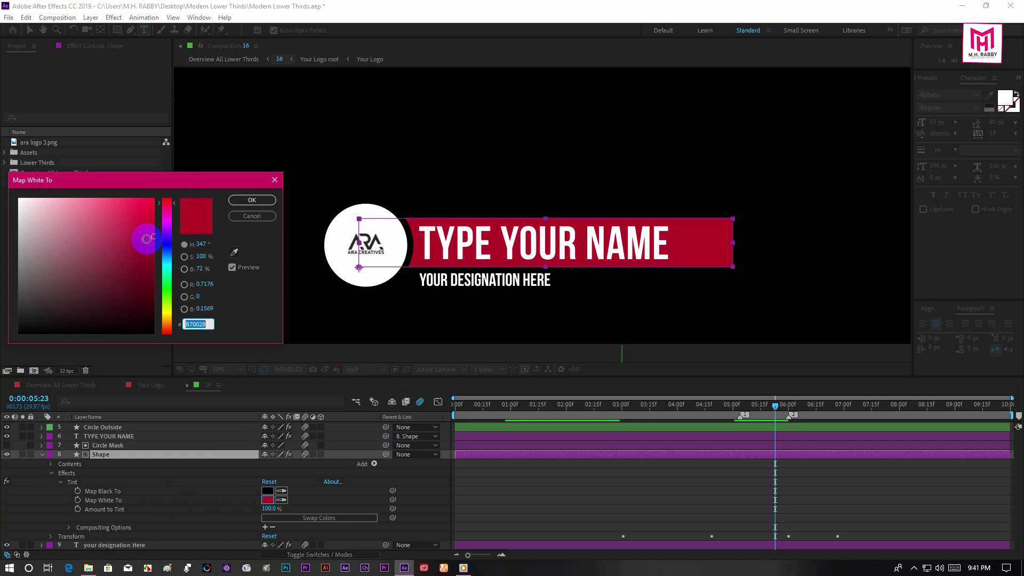
drag(168, 274, 162, 264)
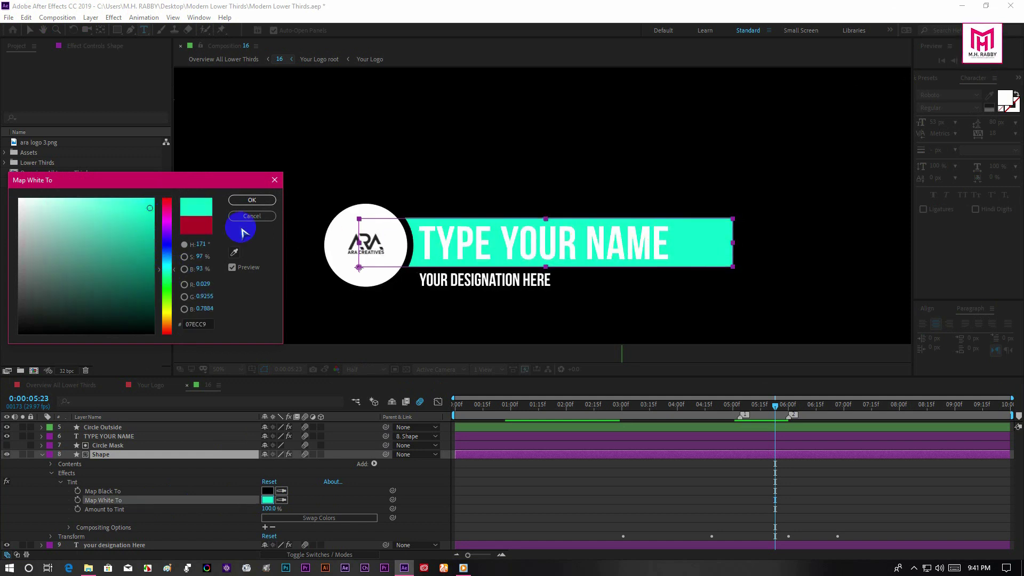
click(251, 199)
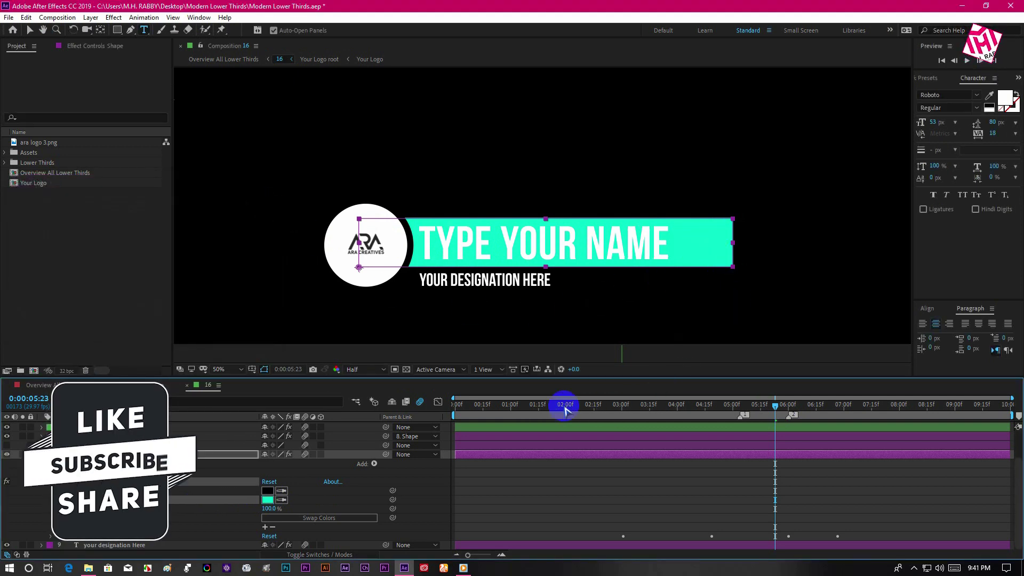
Scrub through the animation to check the cyan bar, then collapse and deselect the Shape layer.
click(516, 406)
drag(516, 406, 787, 415)
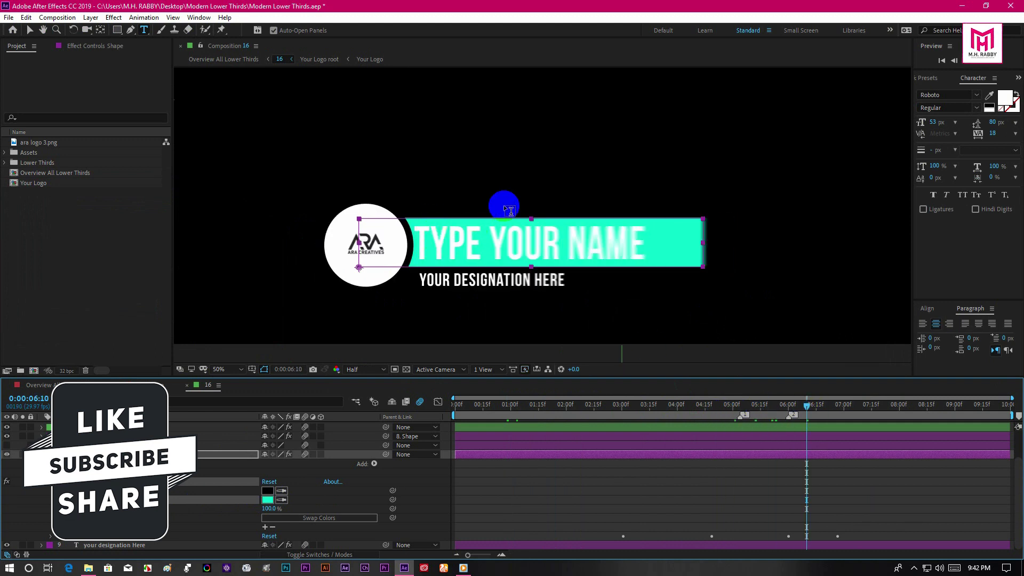
click(745, 408)
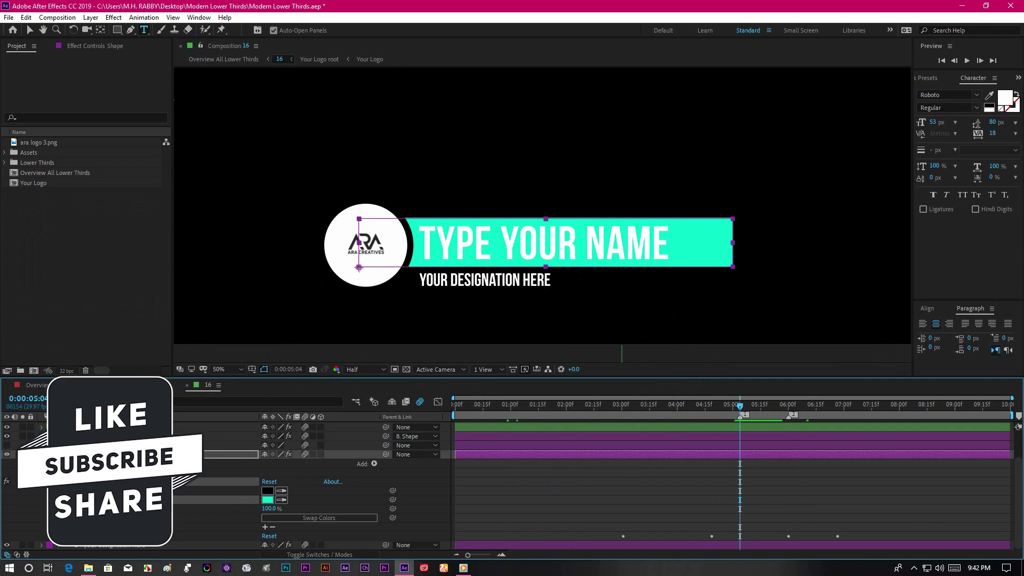
click(42, 453)
click(279, 519)
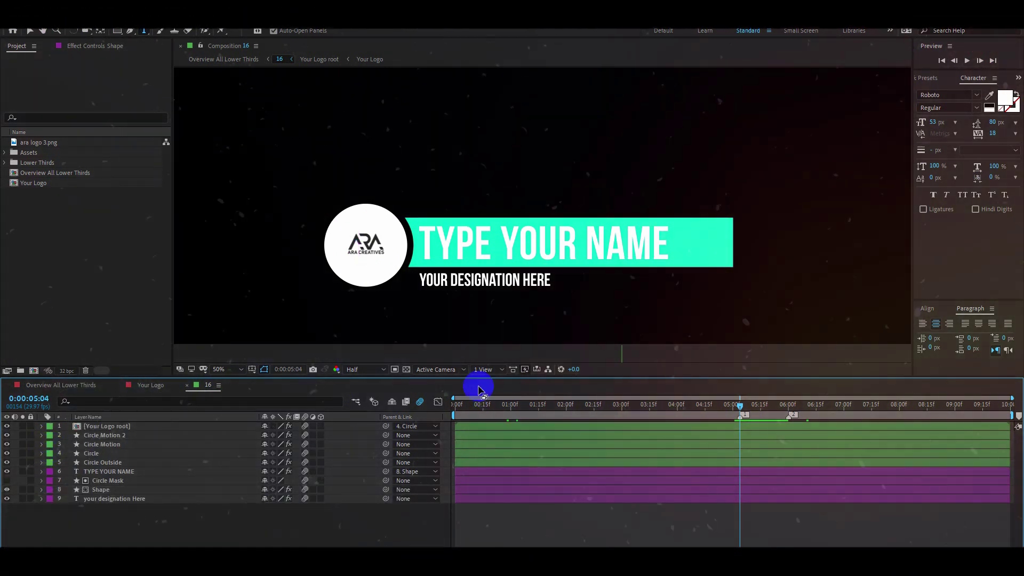
Return to the Overview All Lower Thirds composition.
click(101, 385)
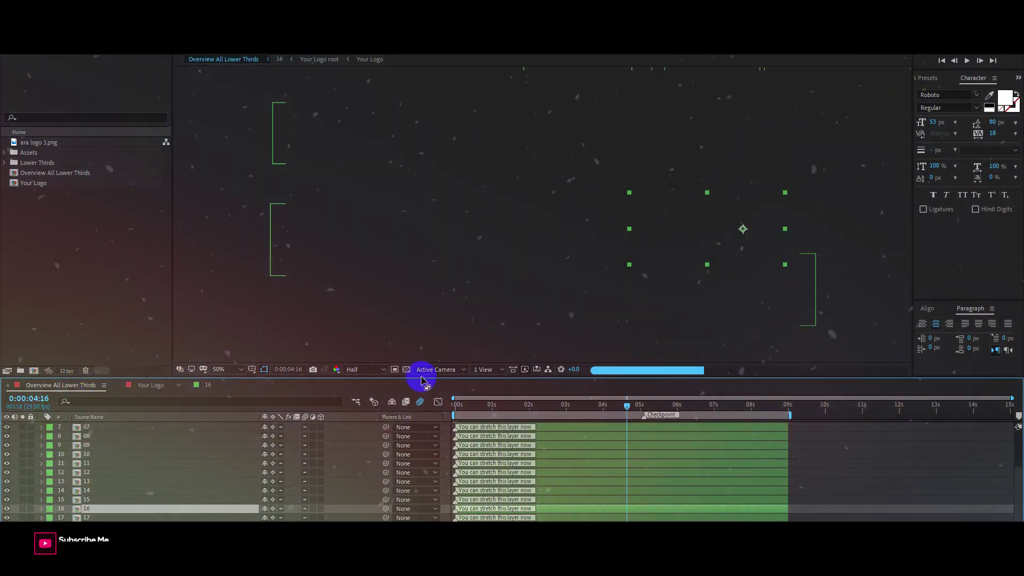